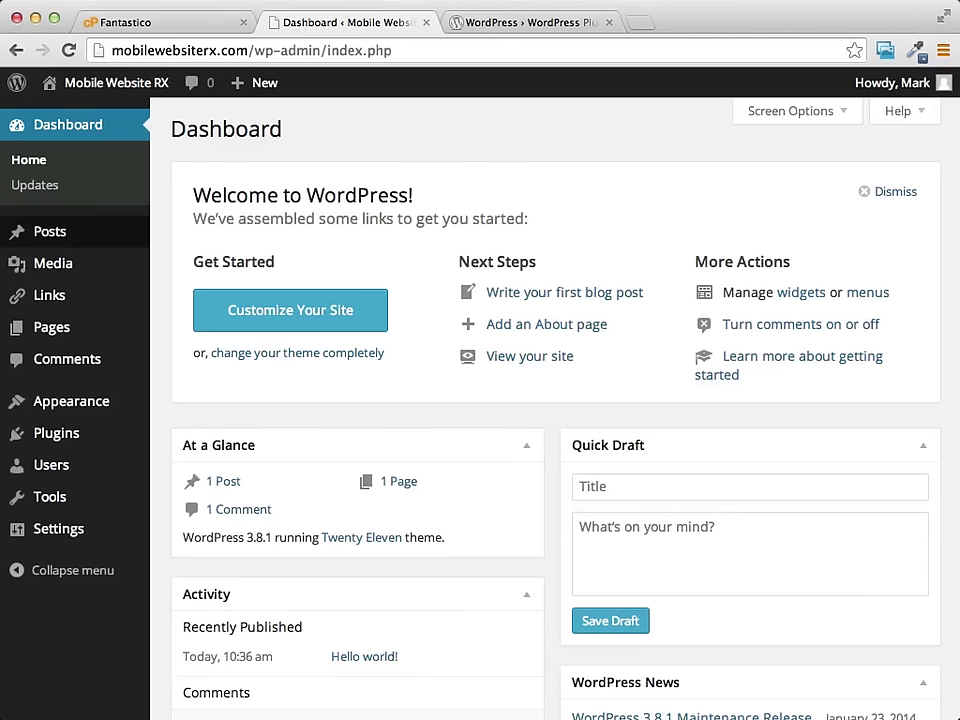
Open the Installed Plugins page listing the inactive Akismet and Hello Dolly plugins.
click(57, 437)
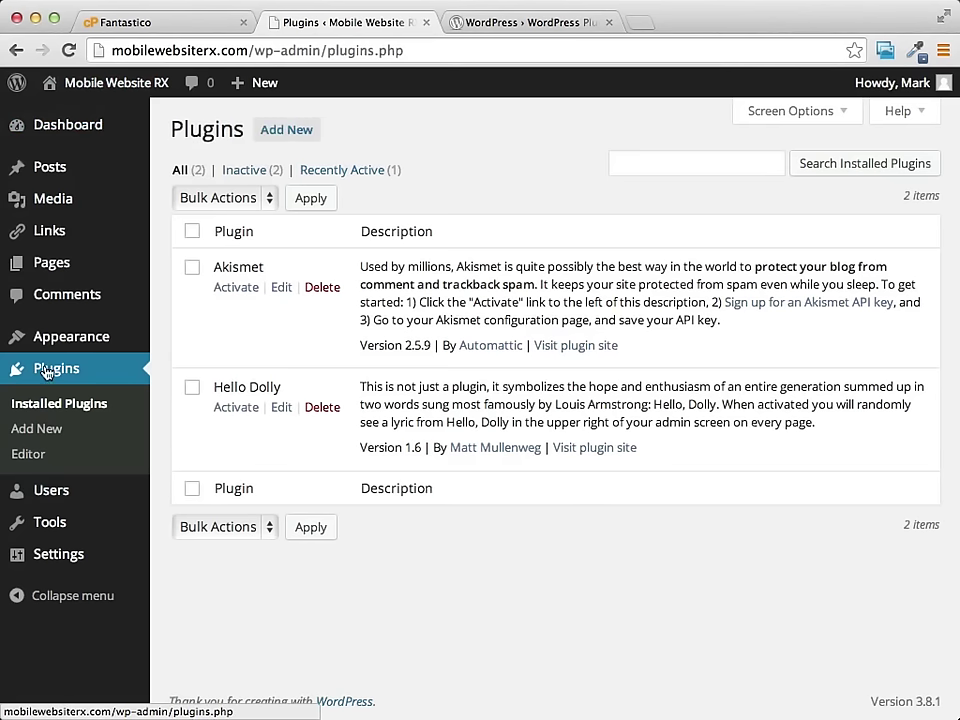
Go to the Install Plugins page via Add New next to the Plugins heading.
click(299, 134)
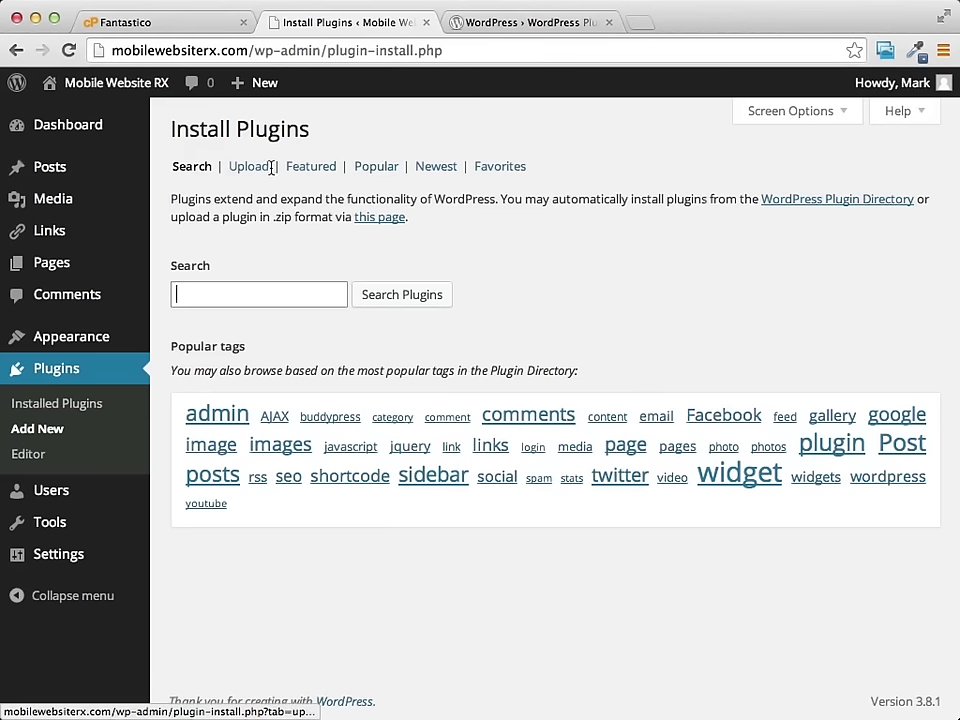
Show the Popular plugins list and highlight its 29,724 item count.
click(388, 170)
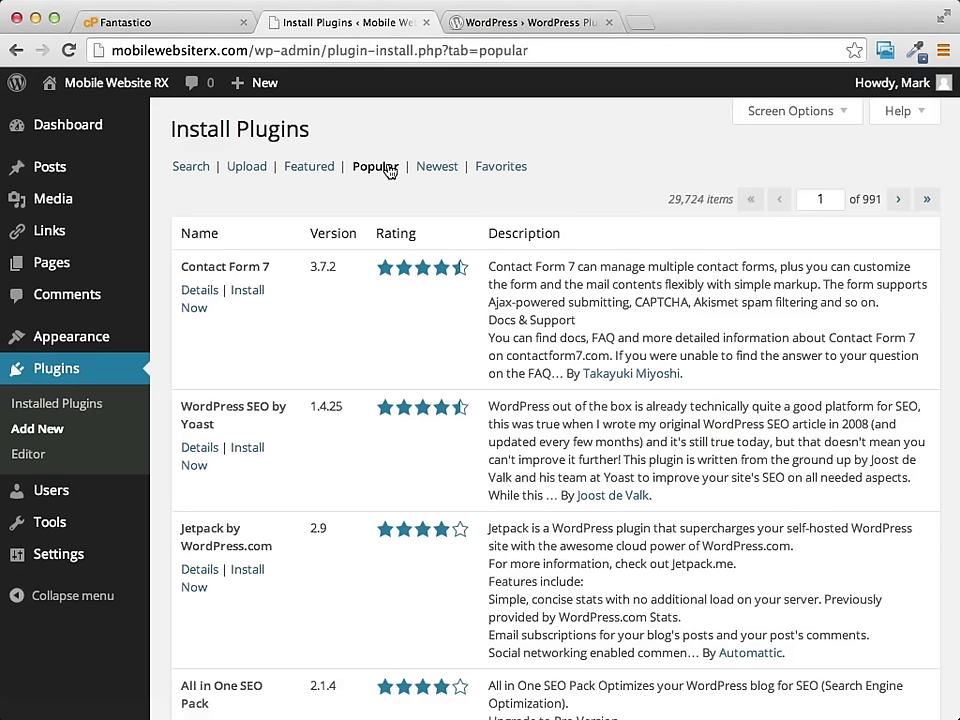
double_click(672, 200)
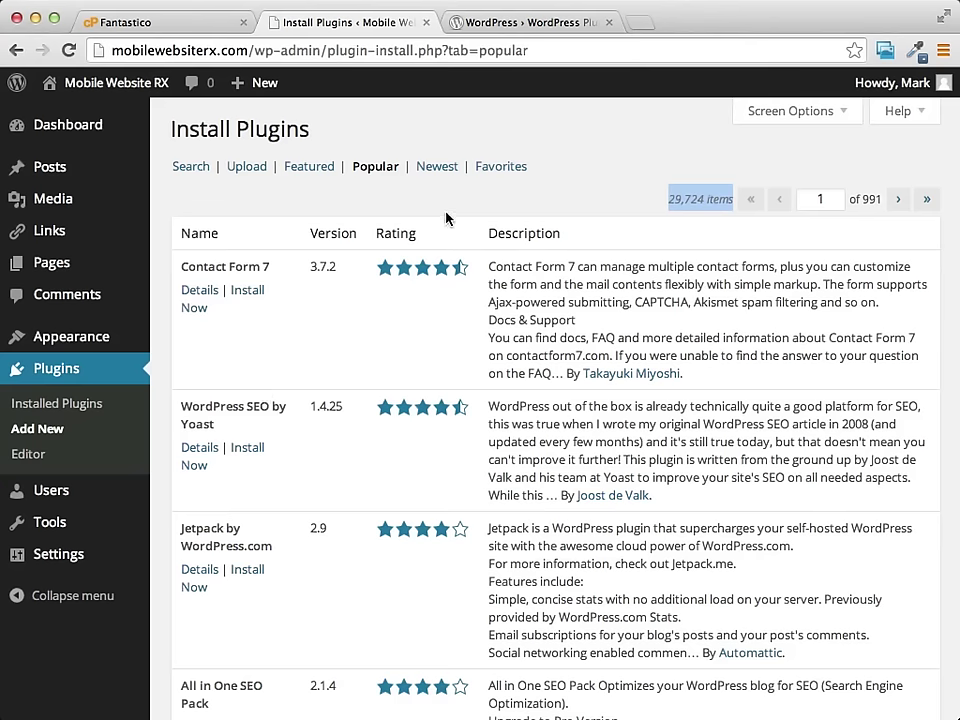
scroll(448, 209, down, 1)
scroll(448, 209, down, 3)
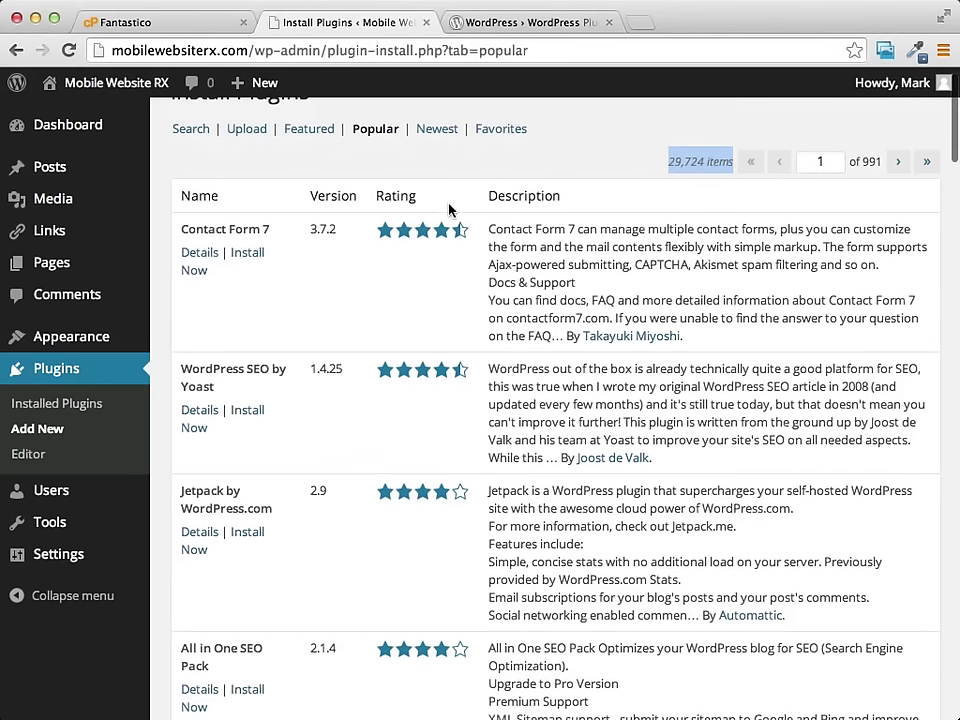
scroll(434, 204, down, 1)
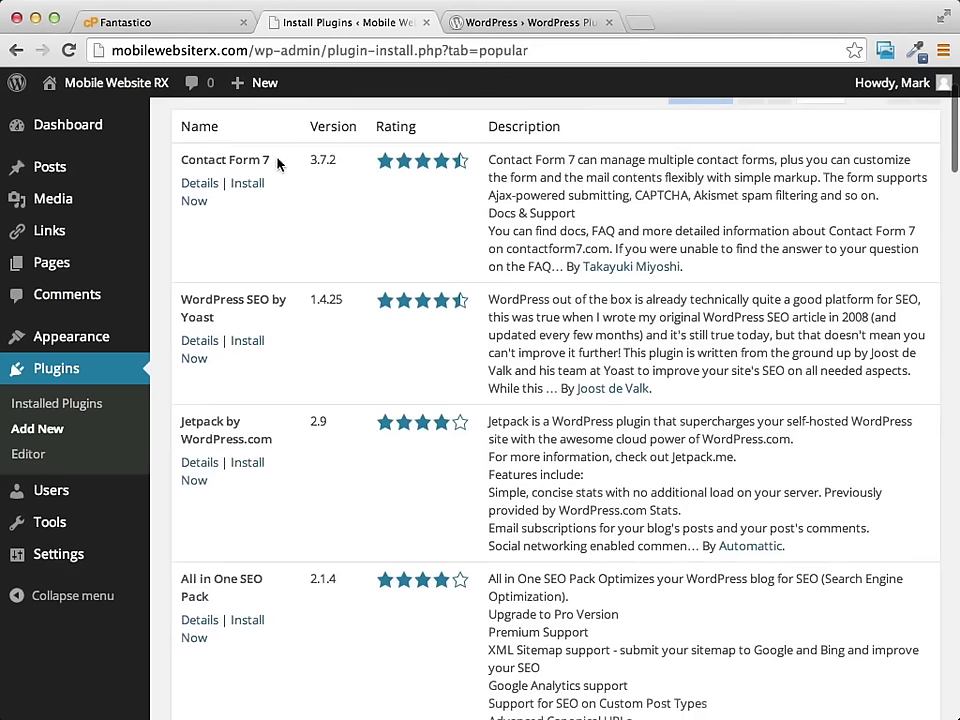
scroll(279, 163, down, 2)
scroll(279, 165, down, 1)
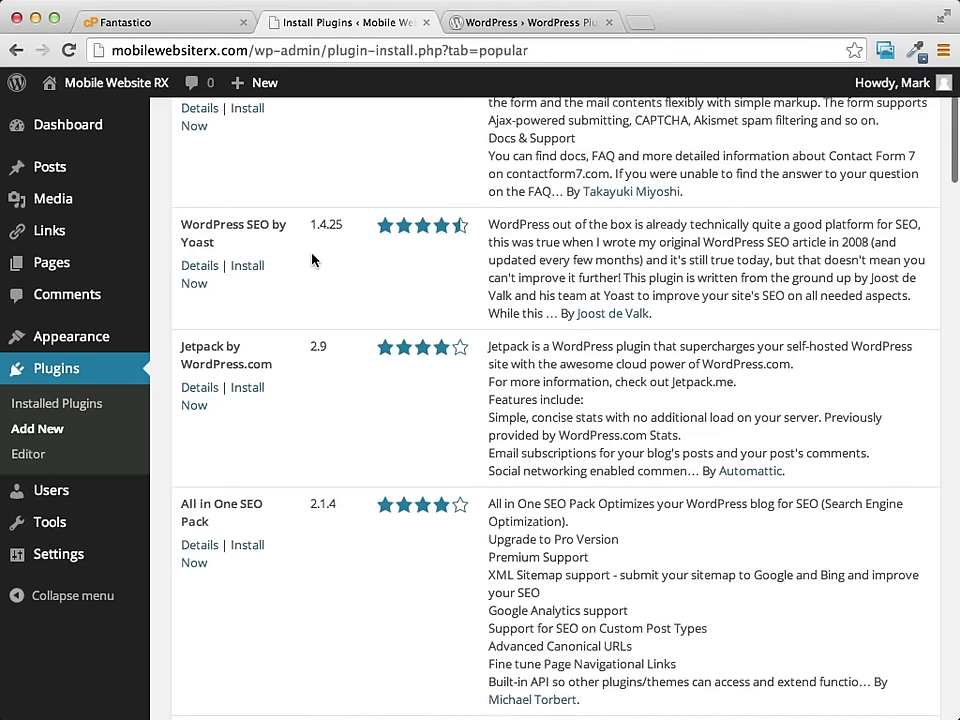
scroll(312, 262, down, 3)
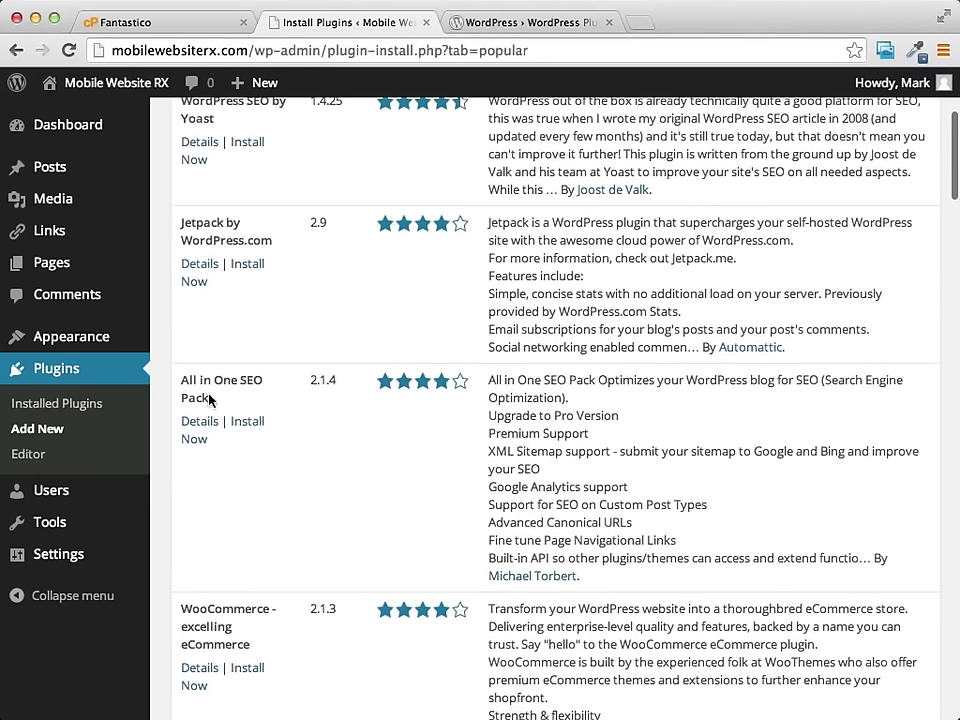
drag(210, 398, 180, 377)
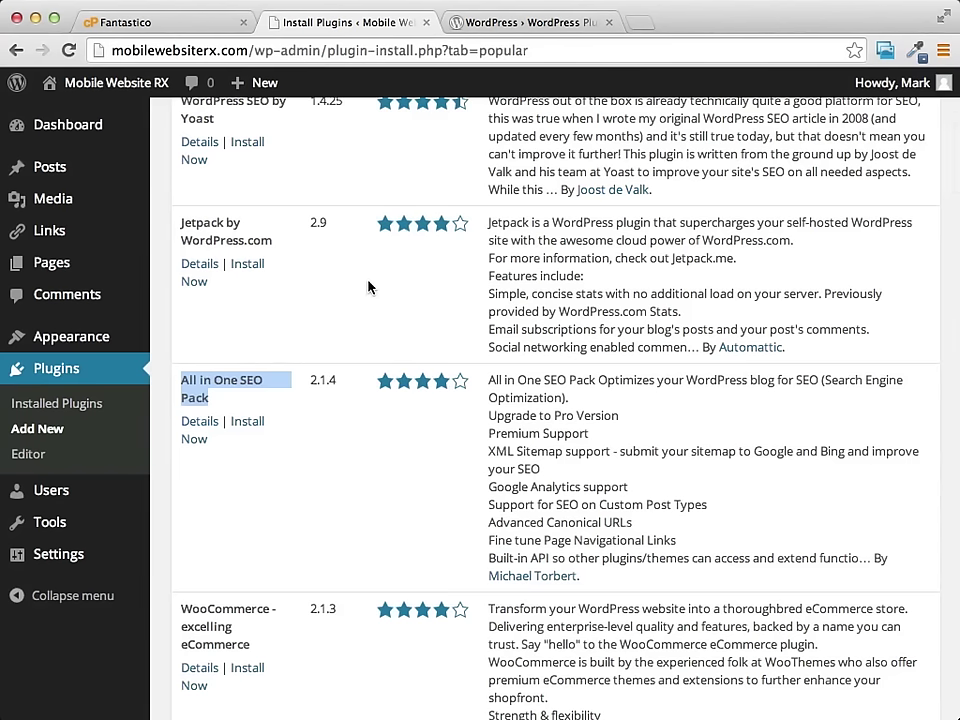
scroll(368, 287, down, 5)
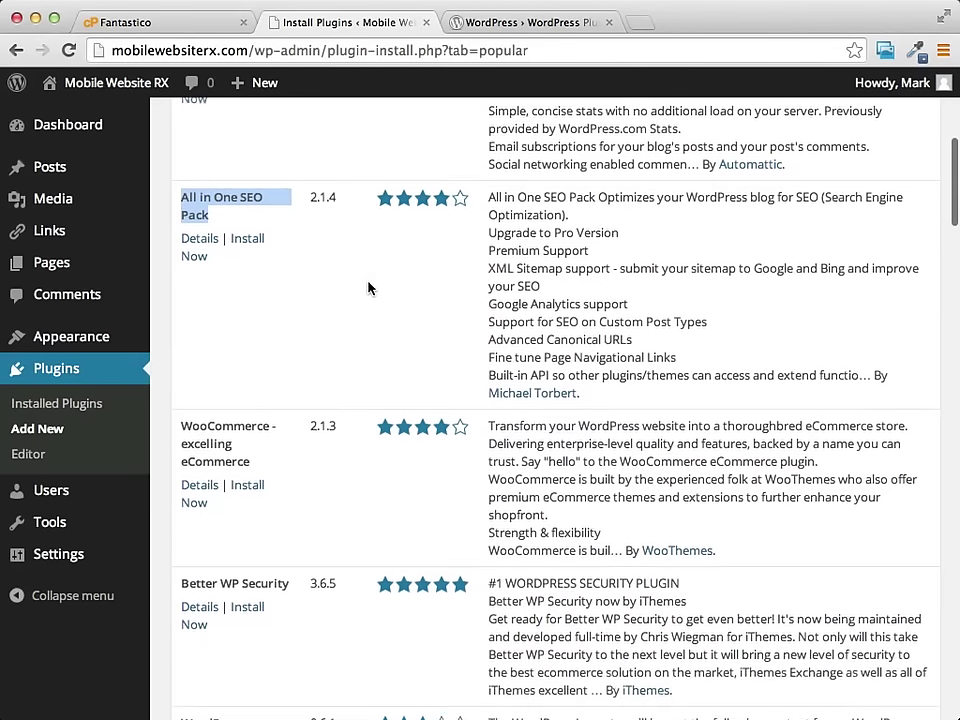
scroll(368, 287, down, 1)
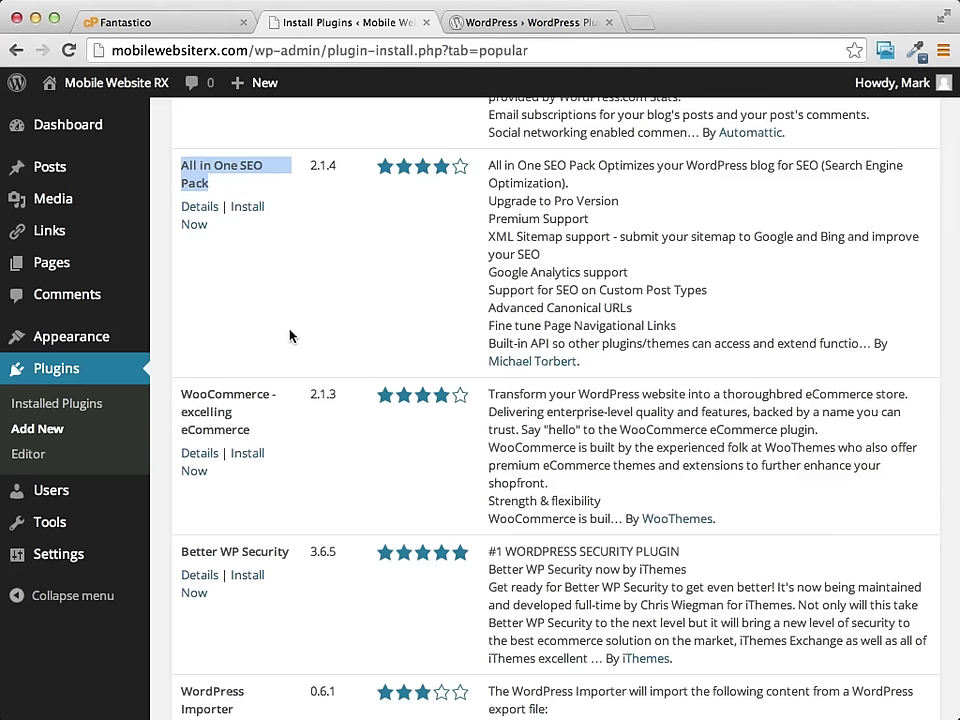
scroll(290, 335, down, 4)
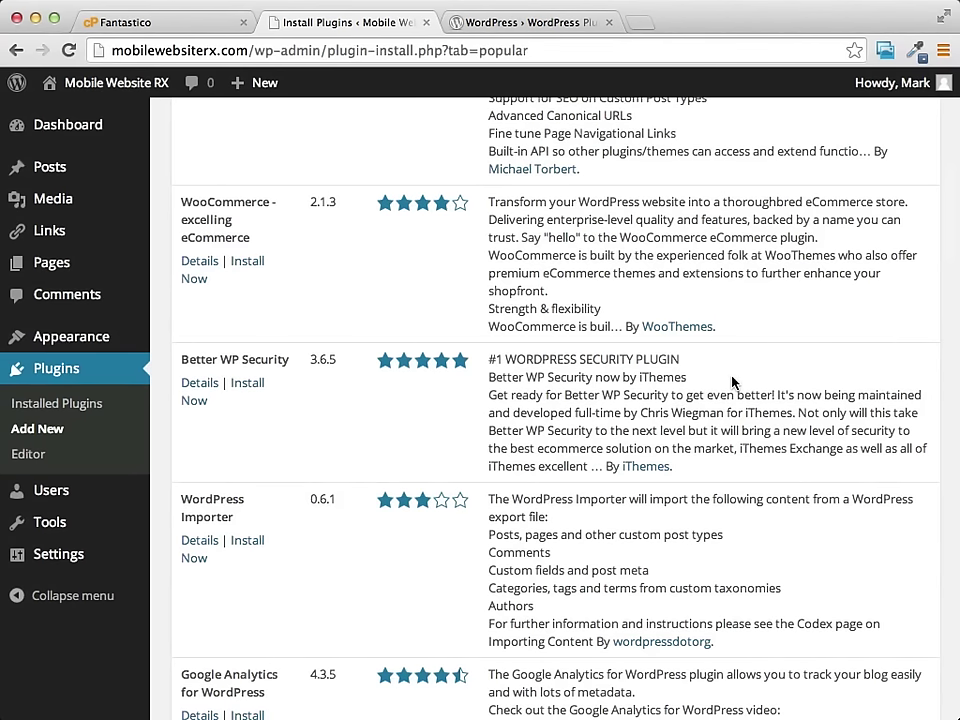
scroll(733, 380, down, 5)
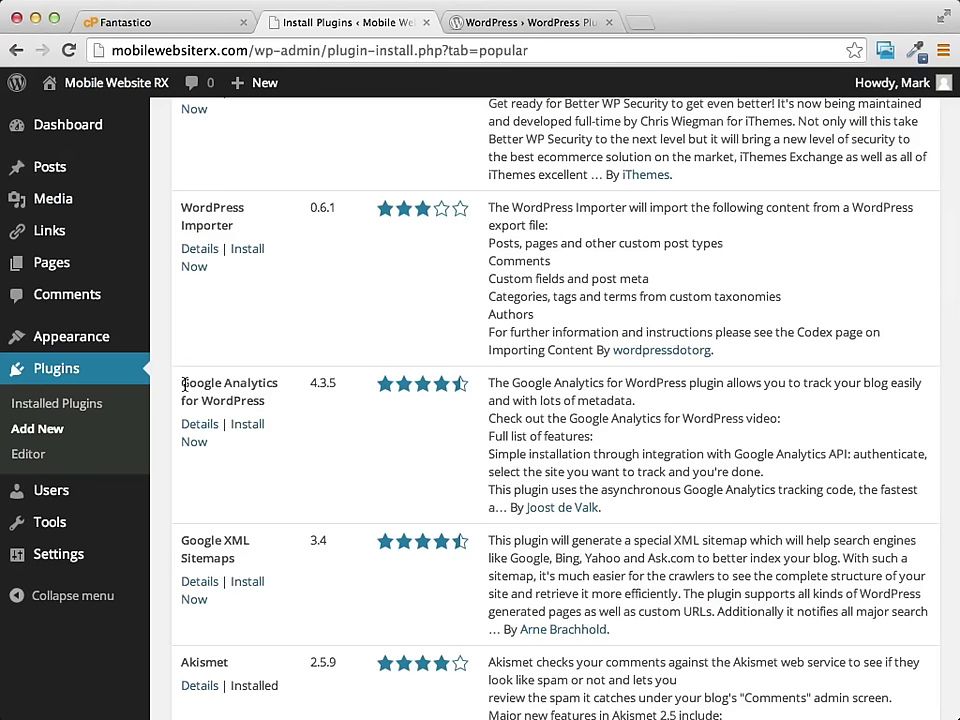
scroll(673, 352, down, 5)
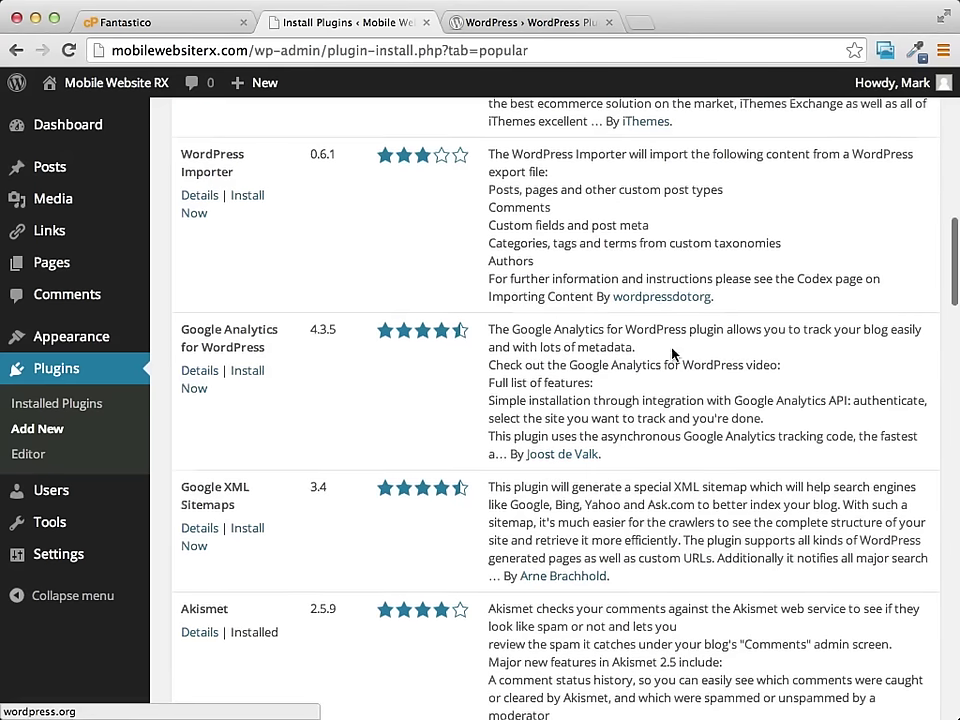
scroll(673, 352, down, 12)
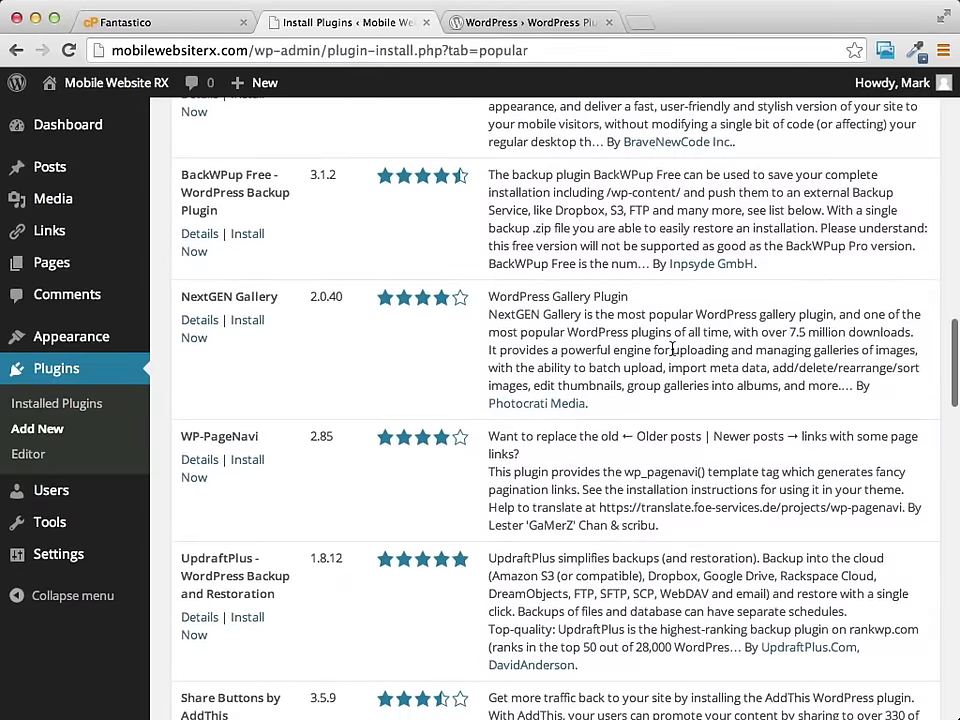
scroll(673, 350, down, 10)
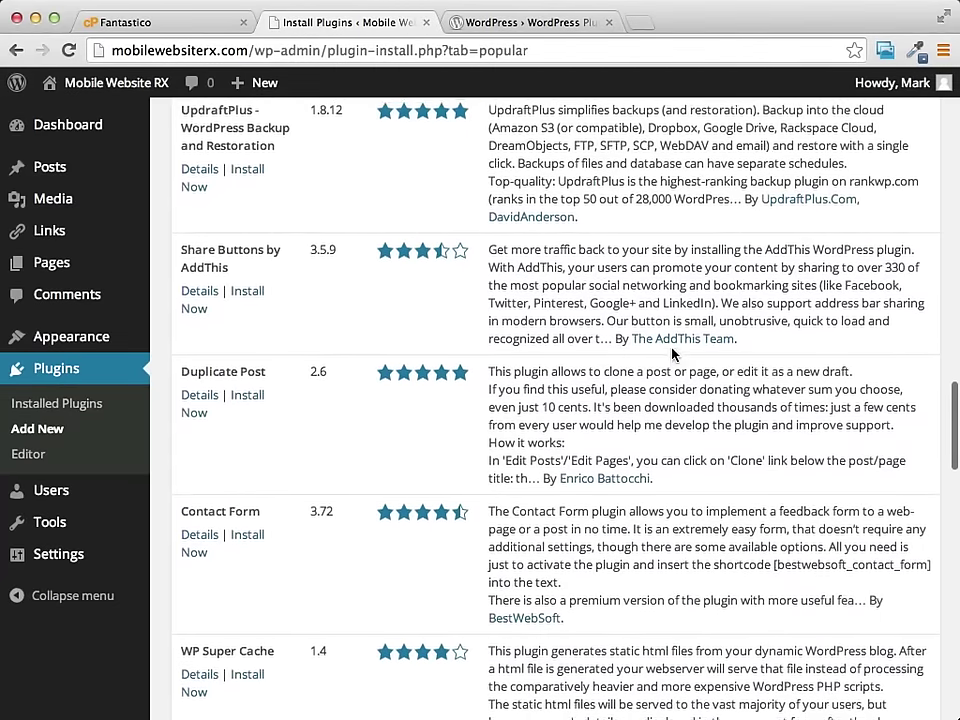
scroll(673, 350, up, 14)
scroll(673, 349, up, 4)
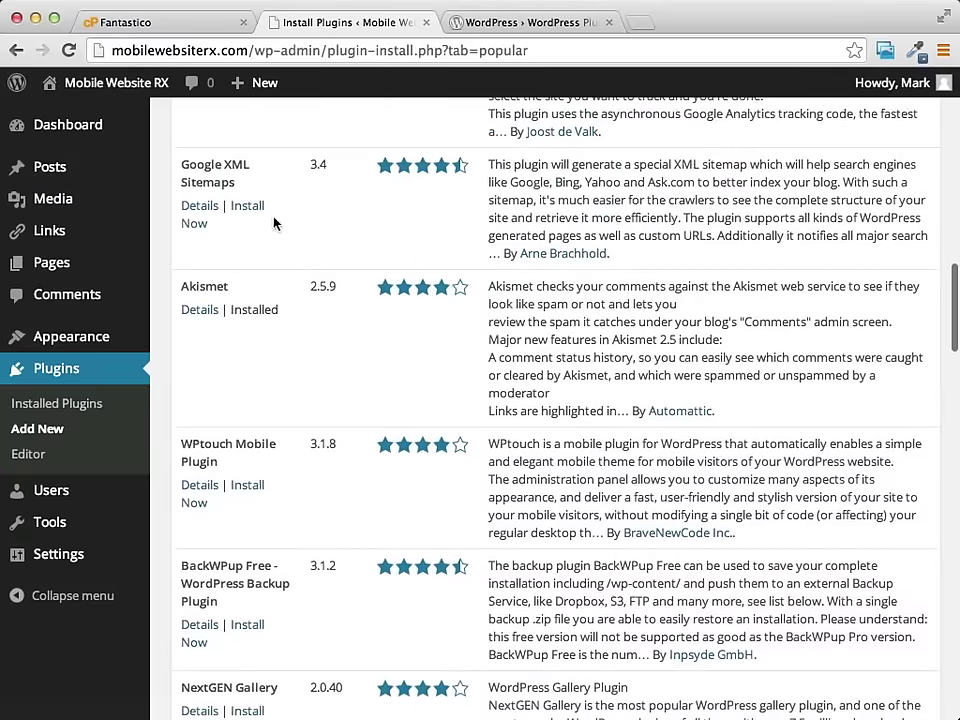
scroll(291, 222, up, 20)
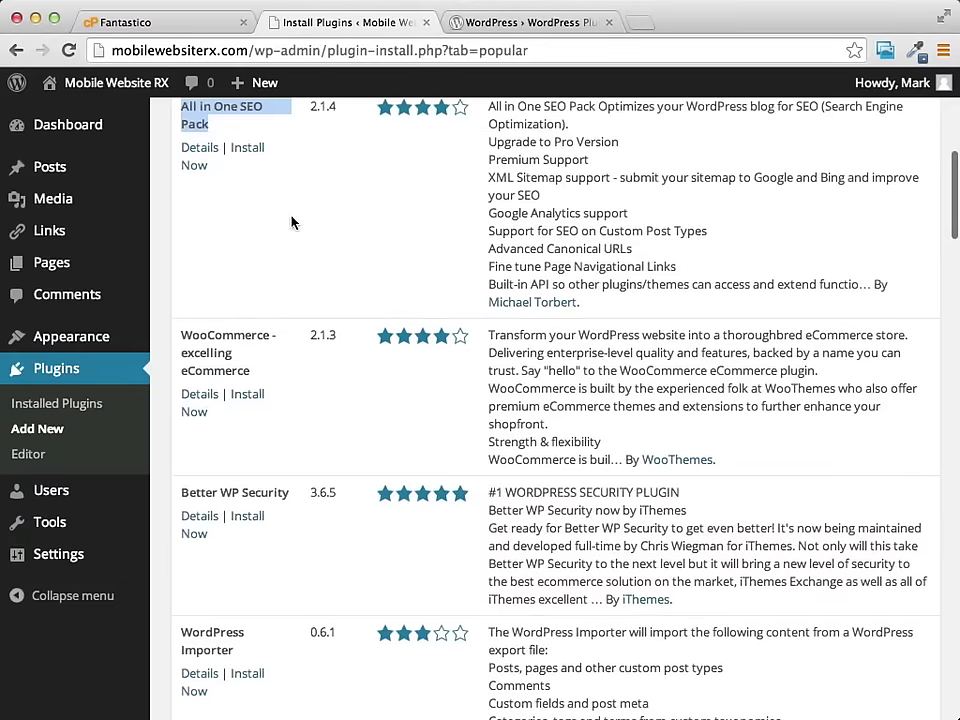
scroll(291, 222, up, 2)
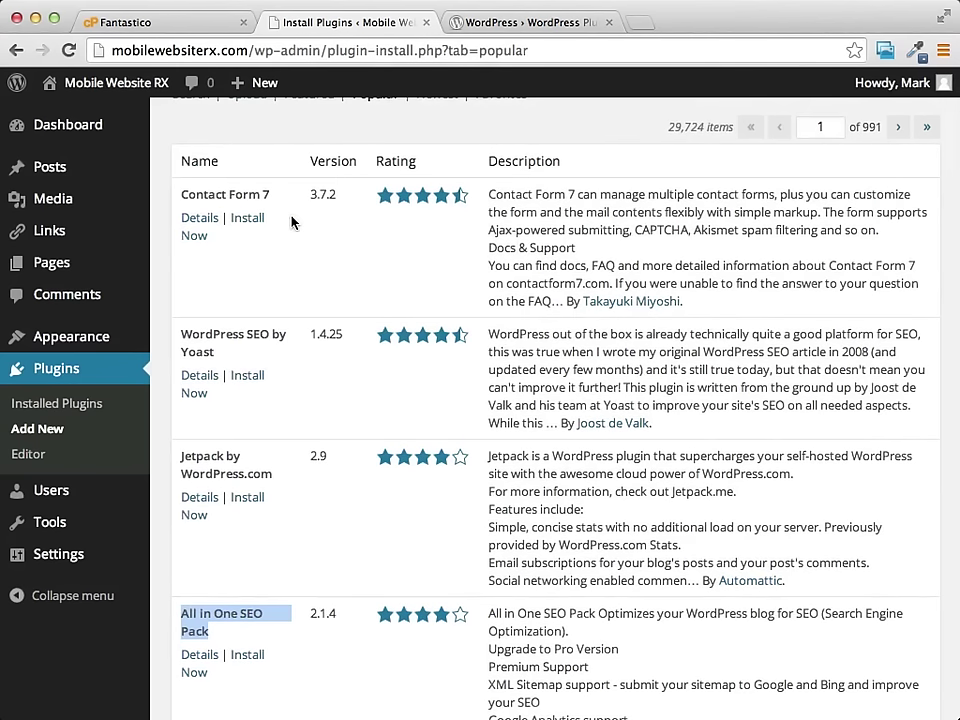
scroll(291, 222, up, 2)
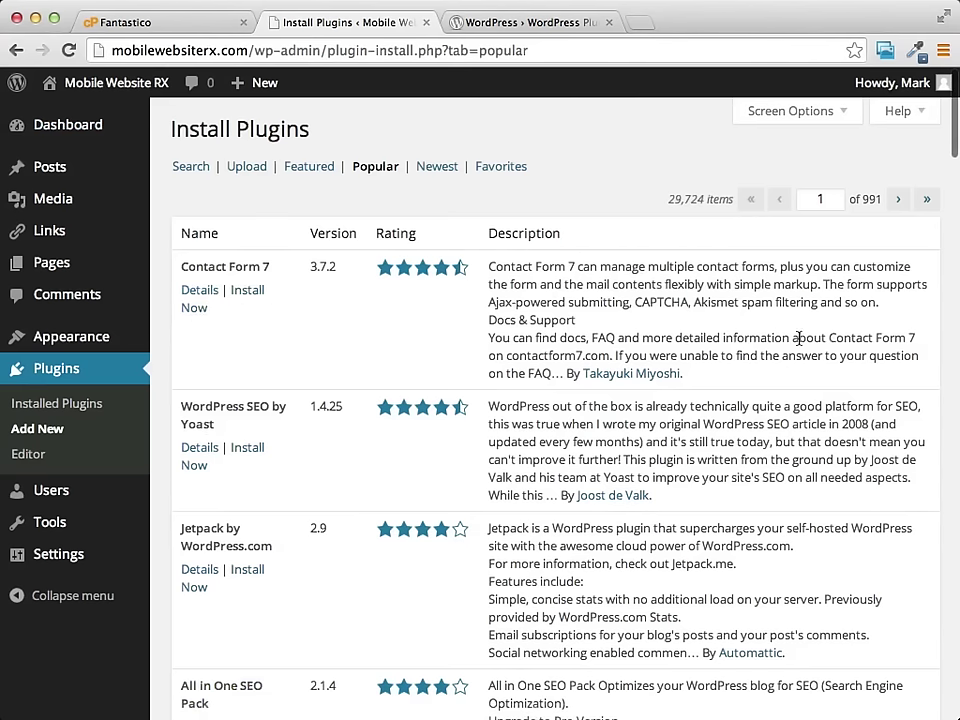
View Contact Form 7's details, installation steps and screenshots, then close the popup.
click(188, 292)
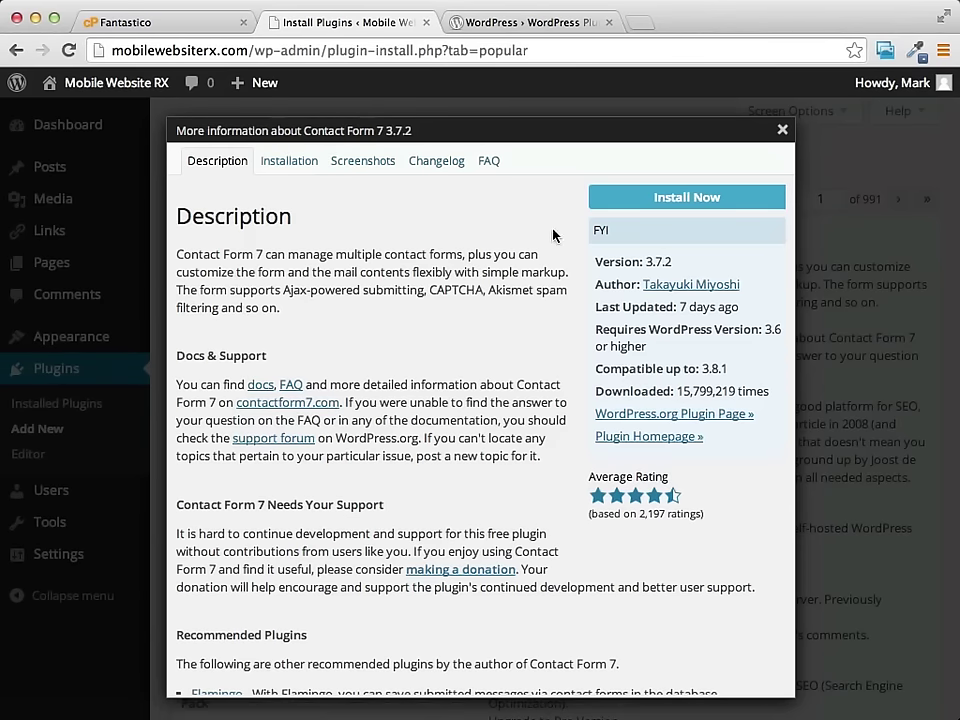
scroll(390, 242, down, 4)
scroll(389, 236, up, 3)
scroll(389, 236, up, 2)
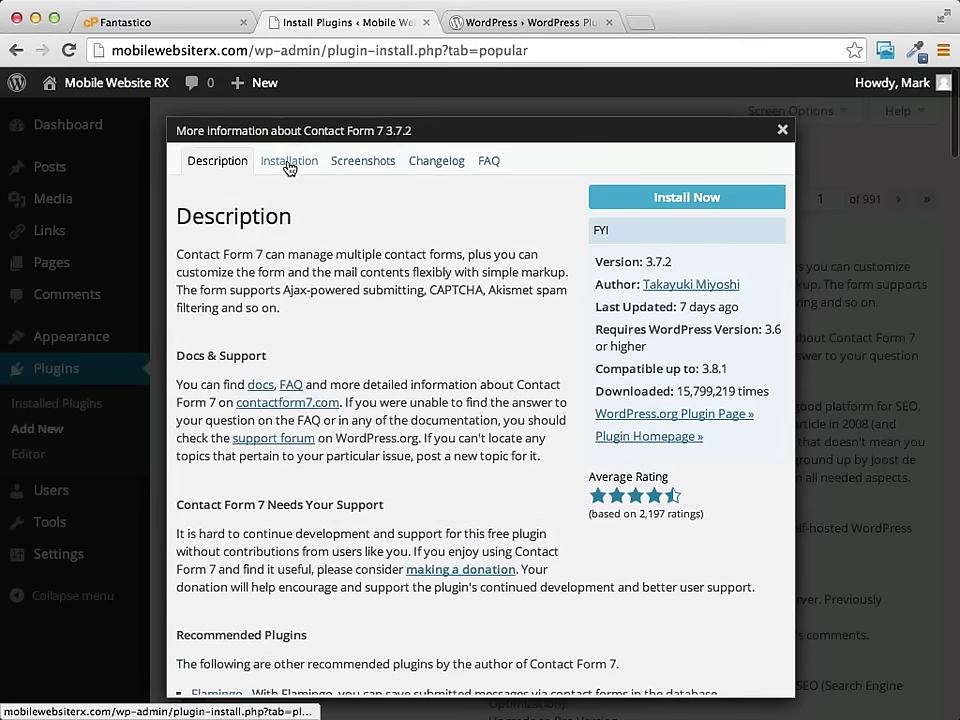
click(288, 164)
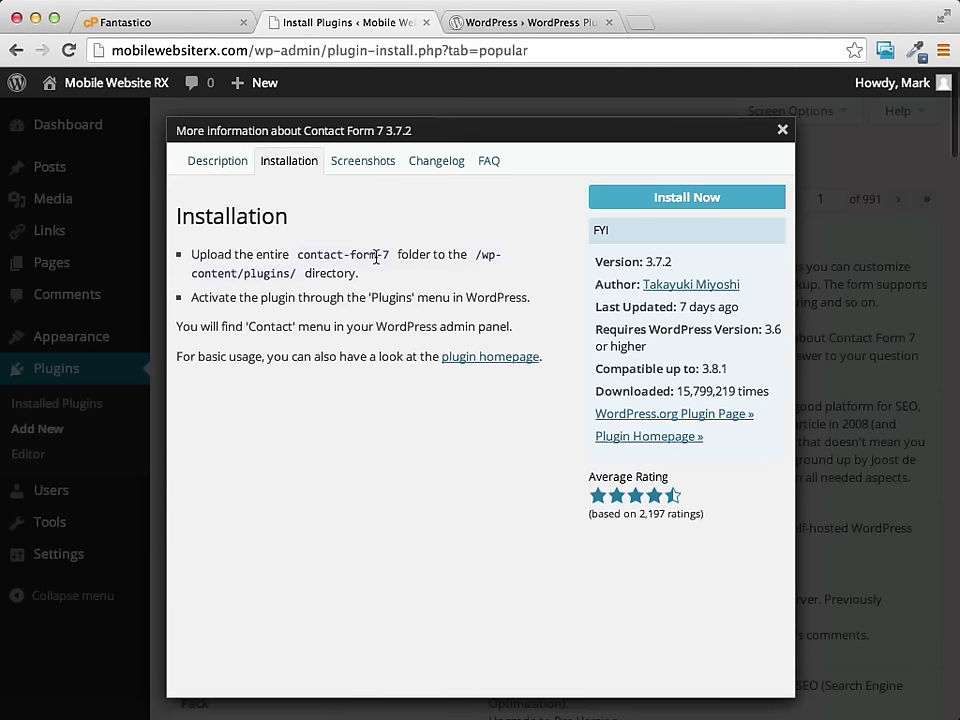
click(358, 168)
scroll(415, 221, down, 3)
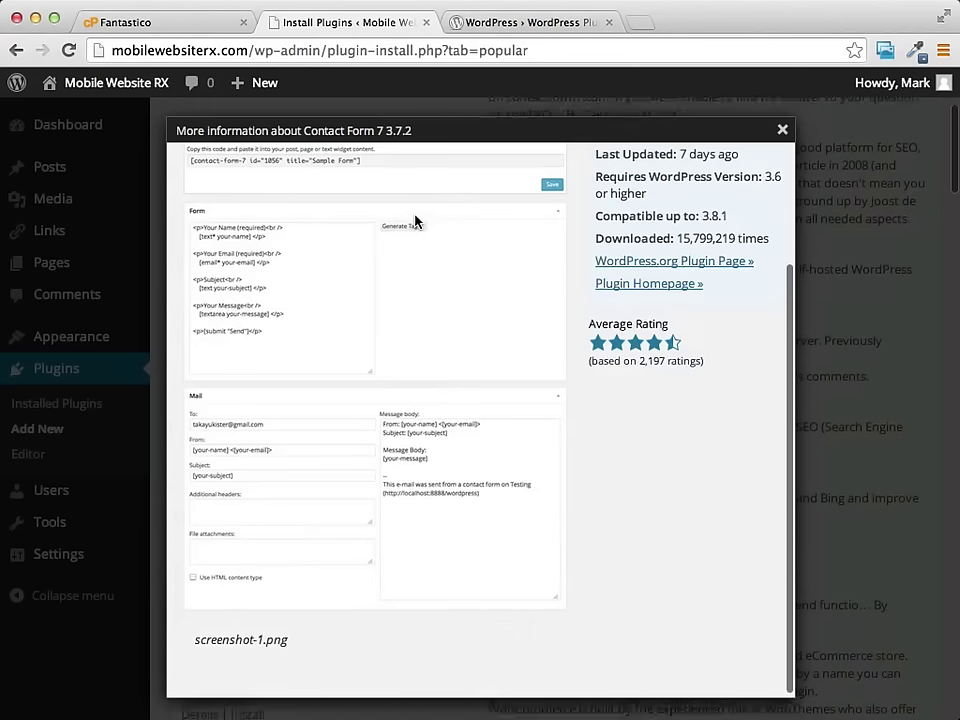
scroll(262, 612, up, 3)
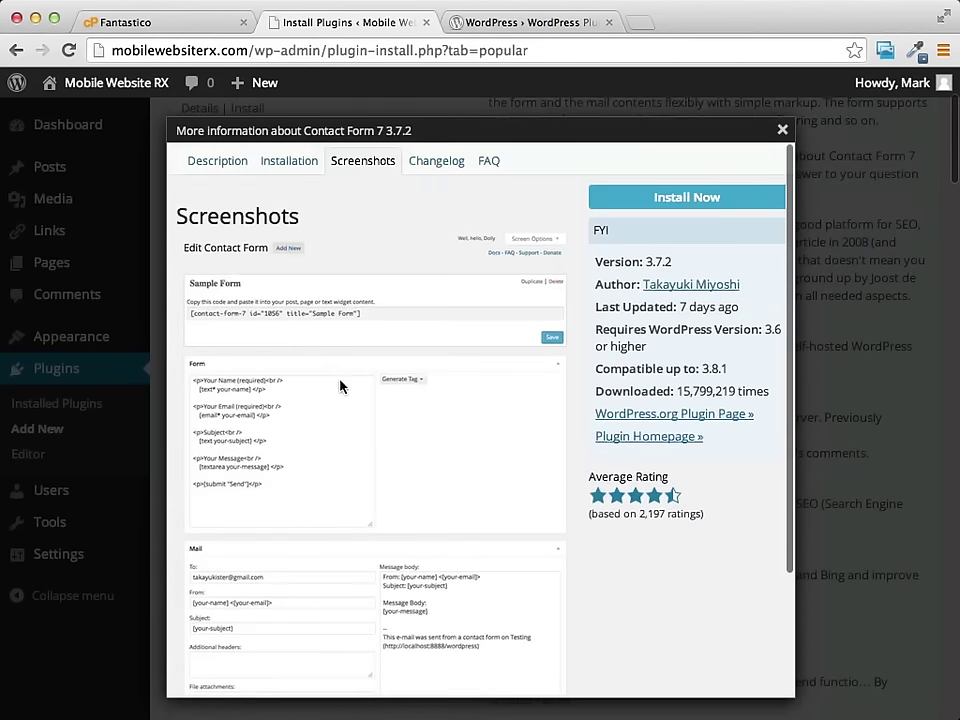
click(781, 131)
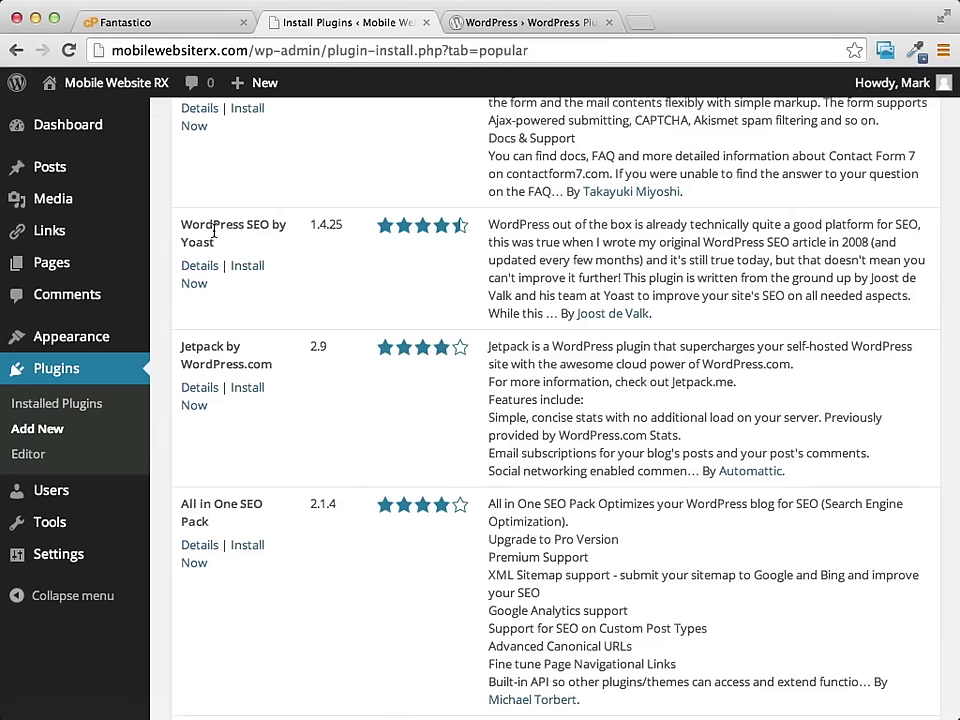
Open All in One SEO Pack's details popup and close it again.
scroll(322, 419, down, 3)
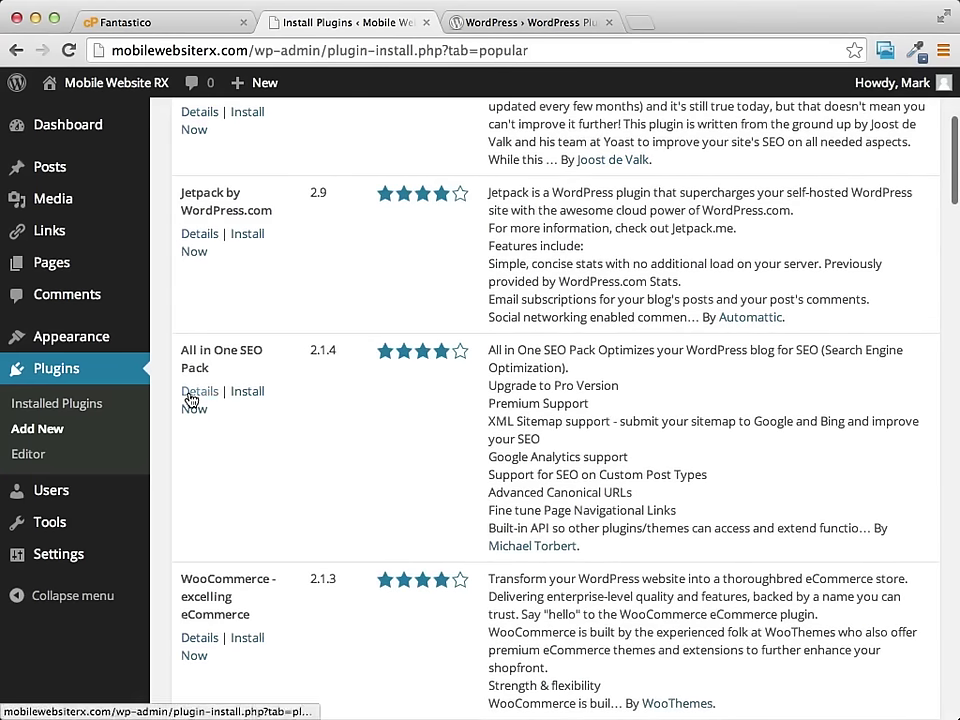
click(192, 396)
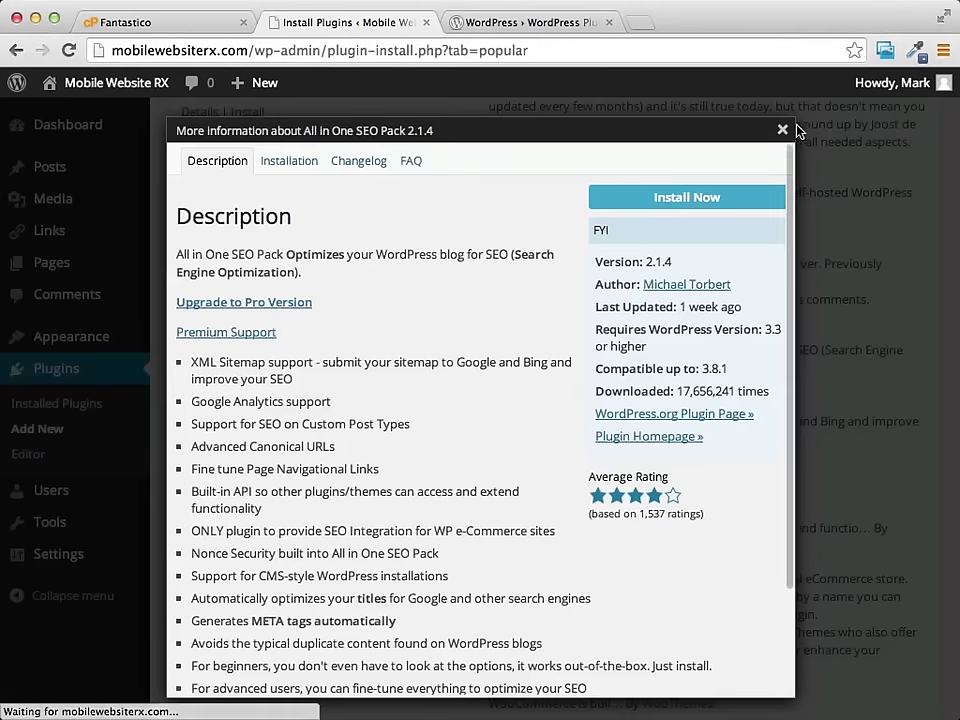
click(783, 134)
Search plugins for 'form' and scroll through the 3,451 results led by Form Builder.
scroll(446, 242, up, 5)
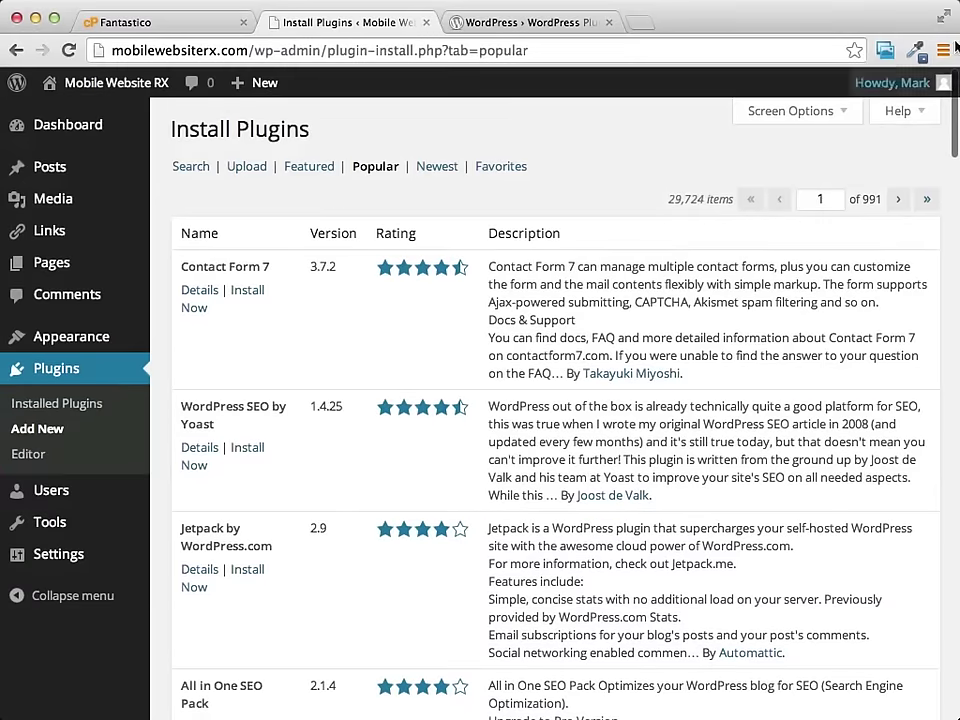
click(189, 167)
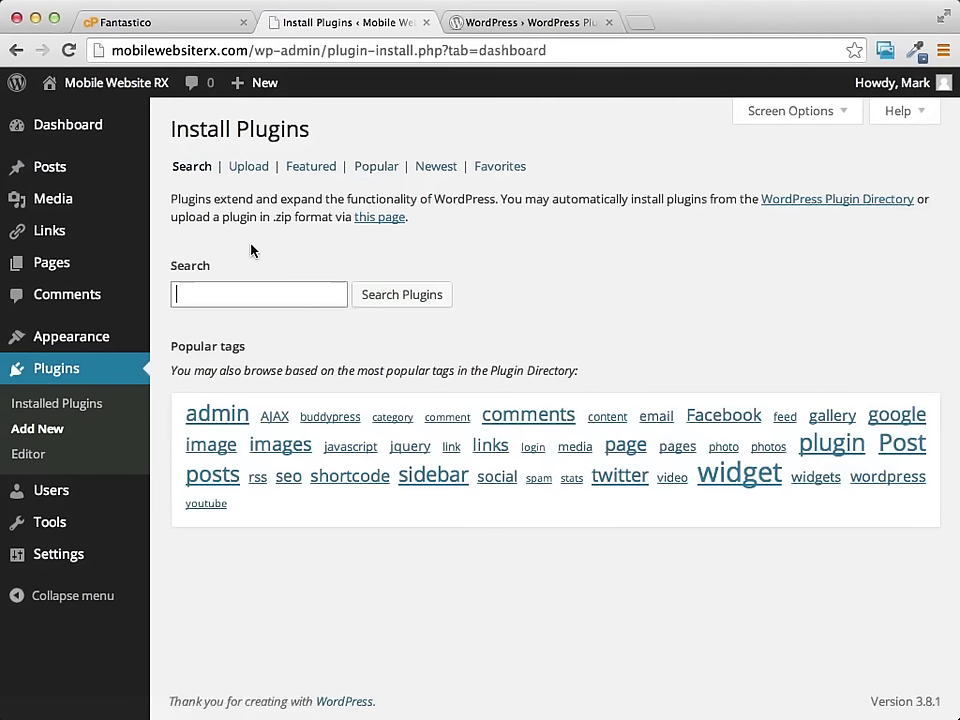
click(230, 289)
text(form)
click(412, 302)
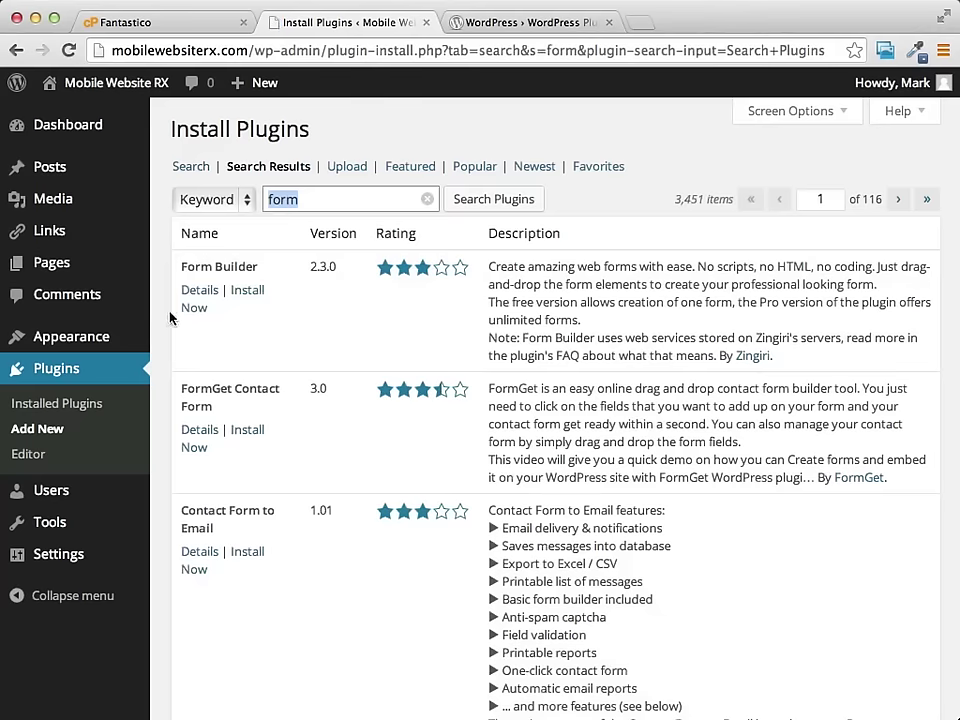
scroll(364, 294, down, 5)
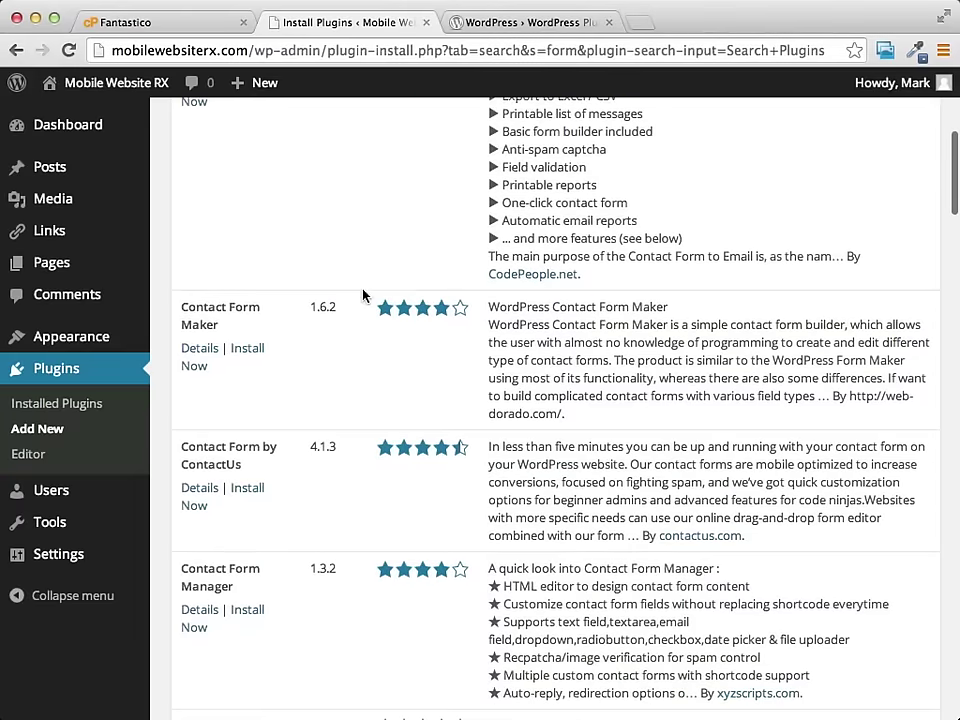
scroll(364, 296, down, 3)
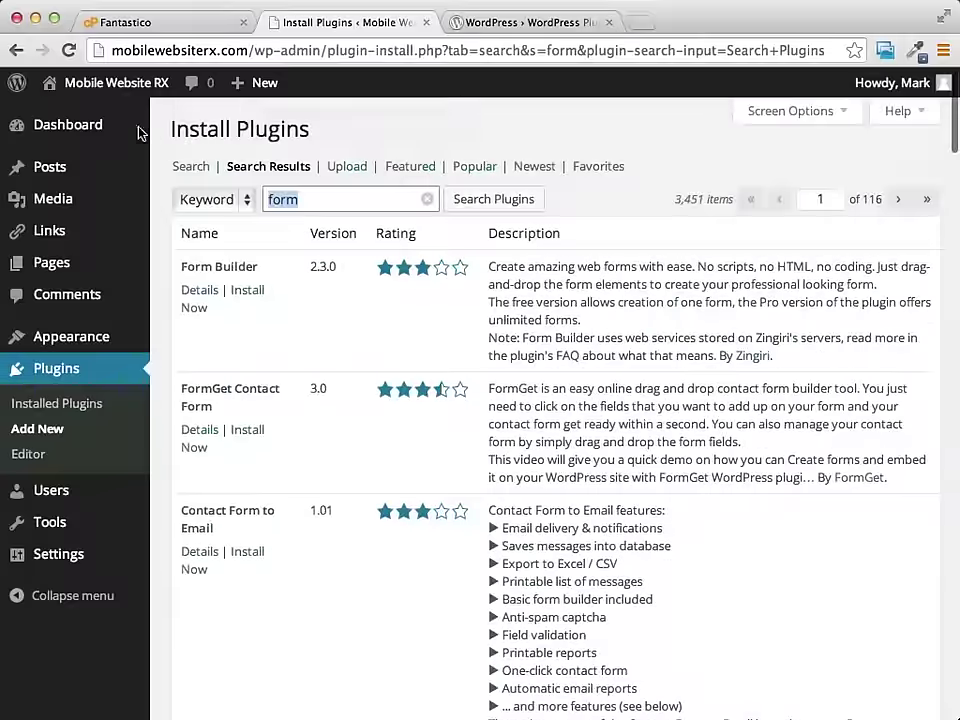
Replace the search keyword with 'menu' and run the search.
double_click(328, 198)
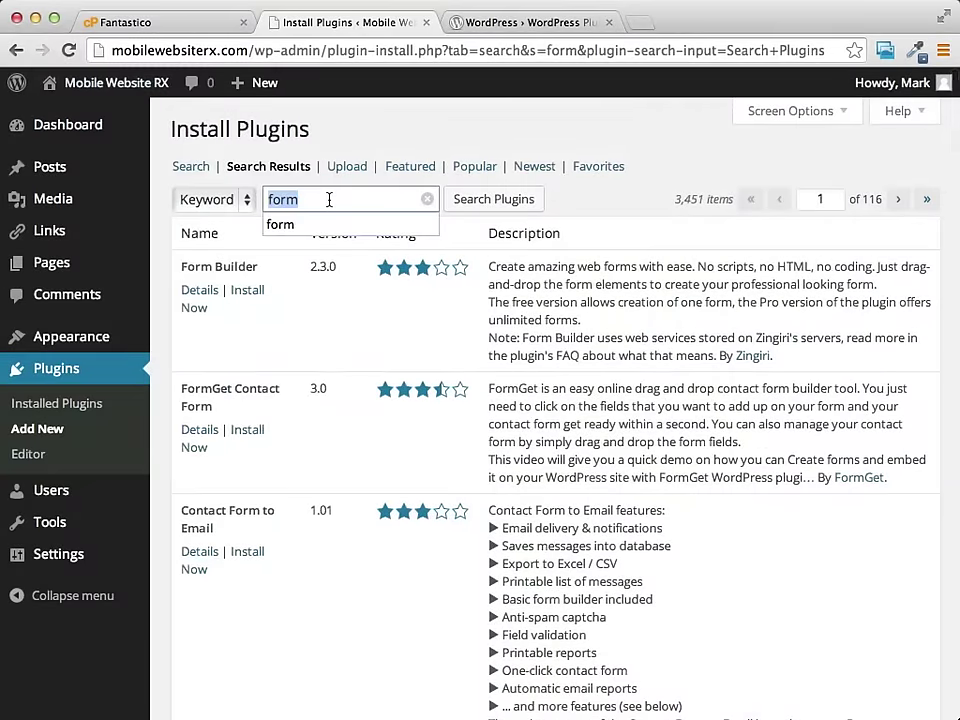
text(menu)
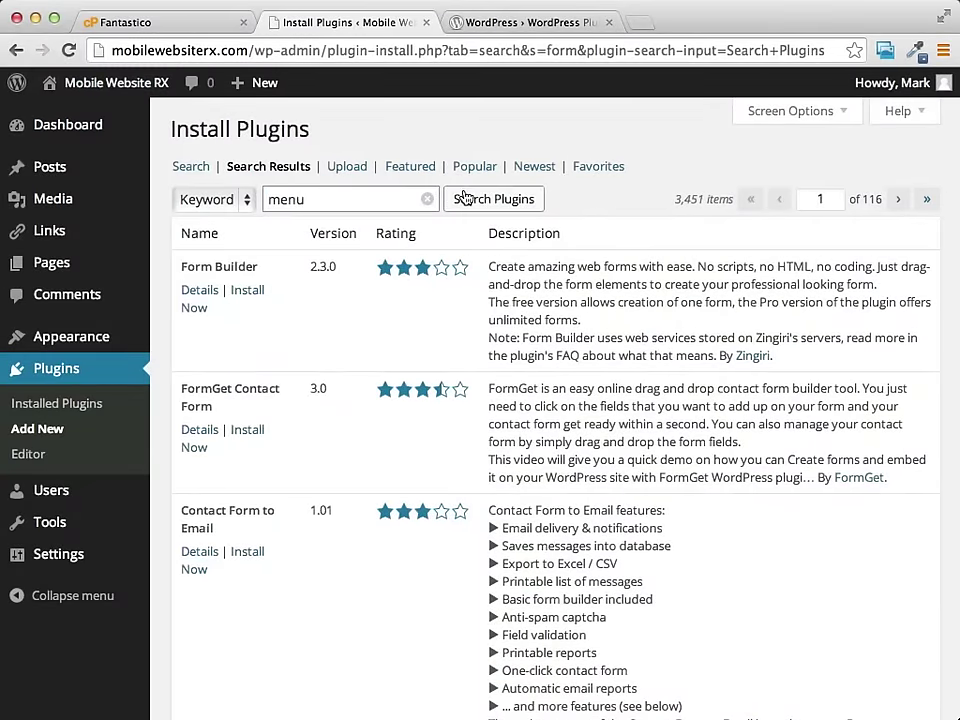
click(491, 198)
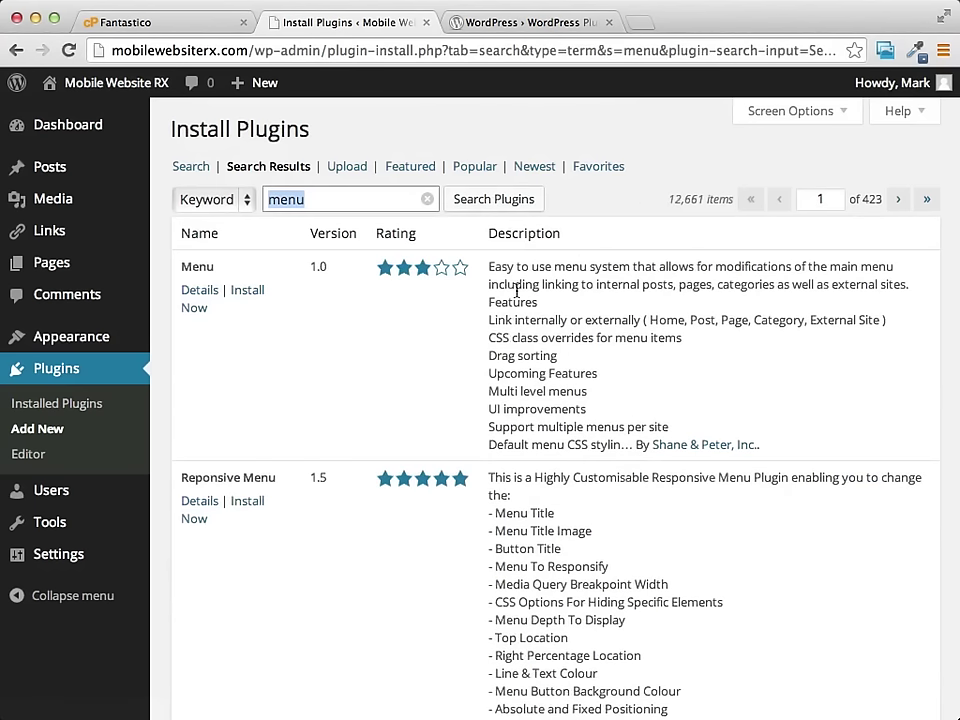
scroll(298, 286, down, 10)
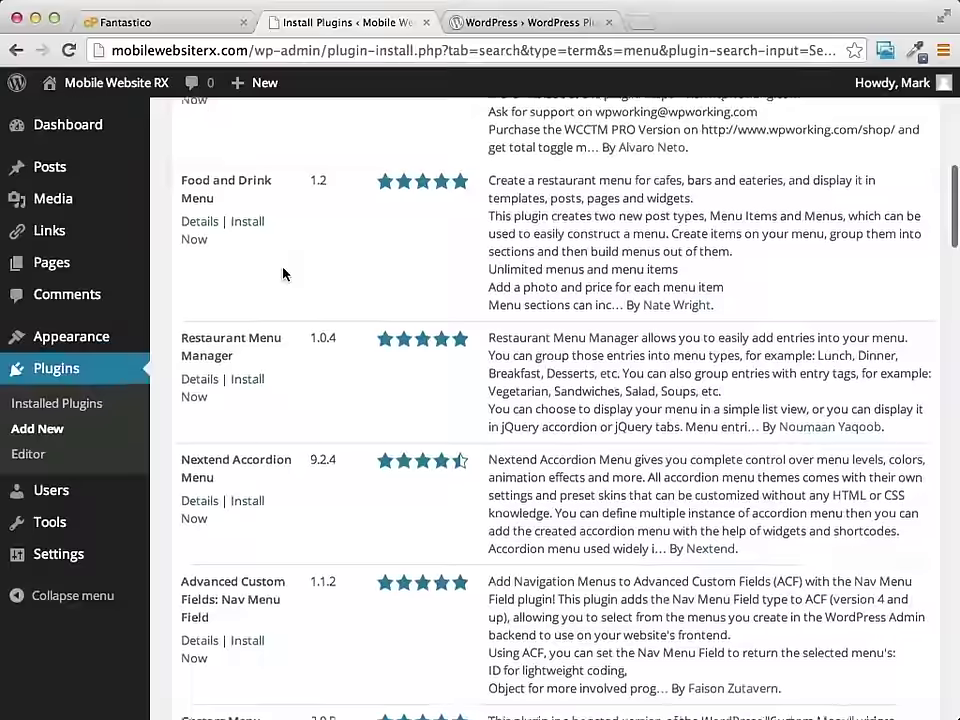
scroll(283, 272, up, 12)
Search plugins for 'security' instead.
double_click(326, 198)
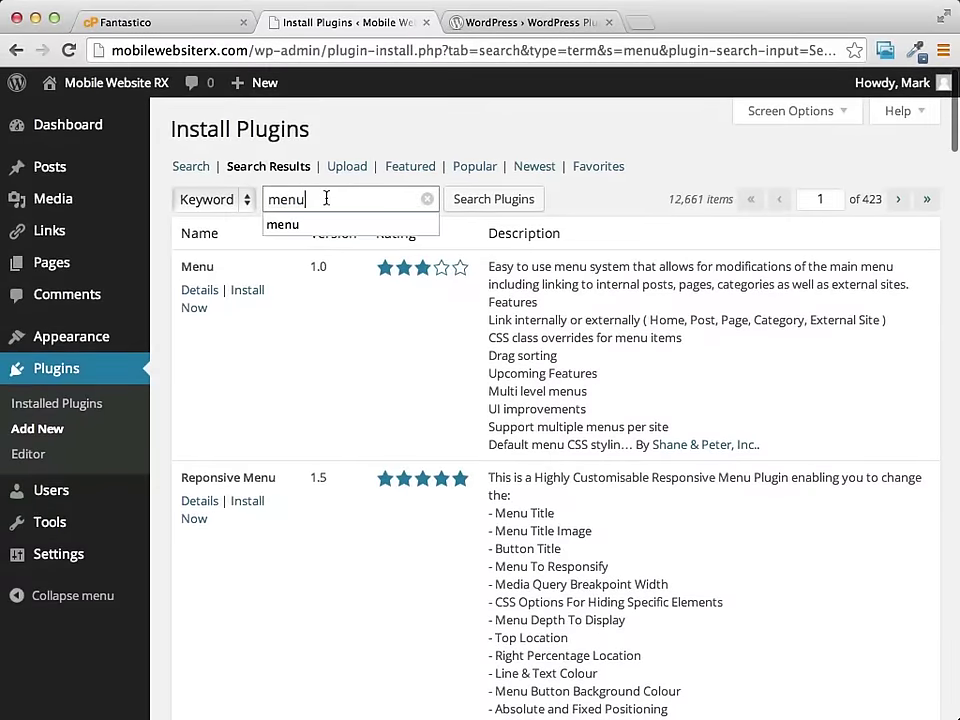
text(sec)
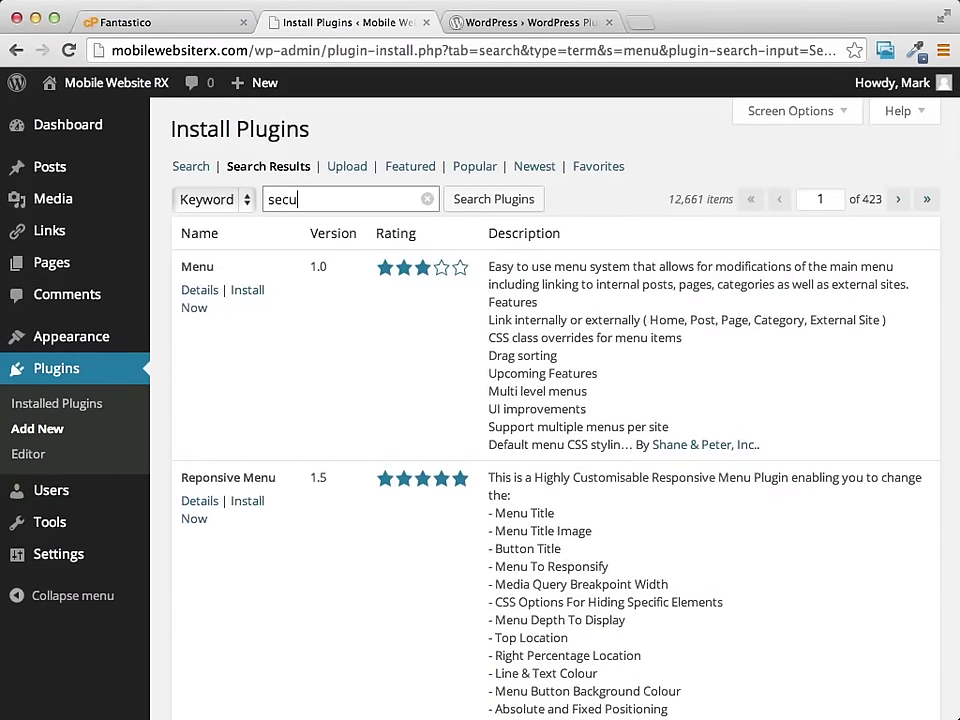
text(urity)
key(Return)
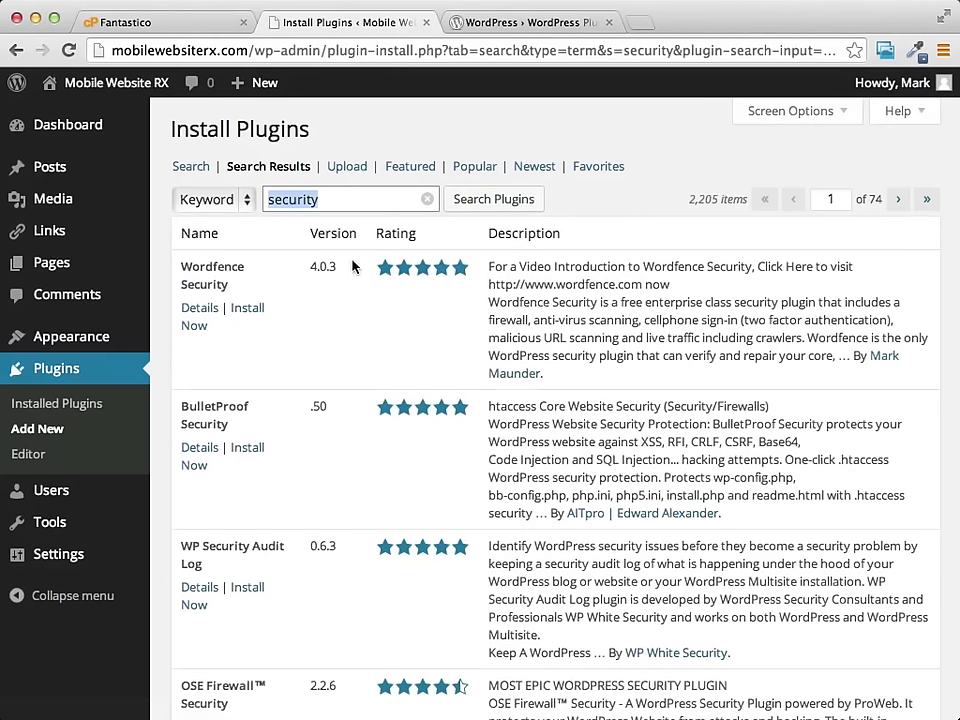
Search plugins for 'video', showing 1,678 results headed by VideoPress.
text(v)
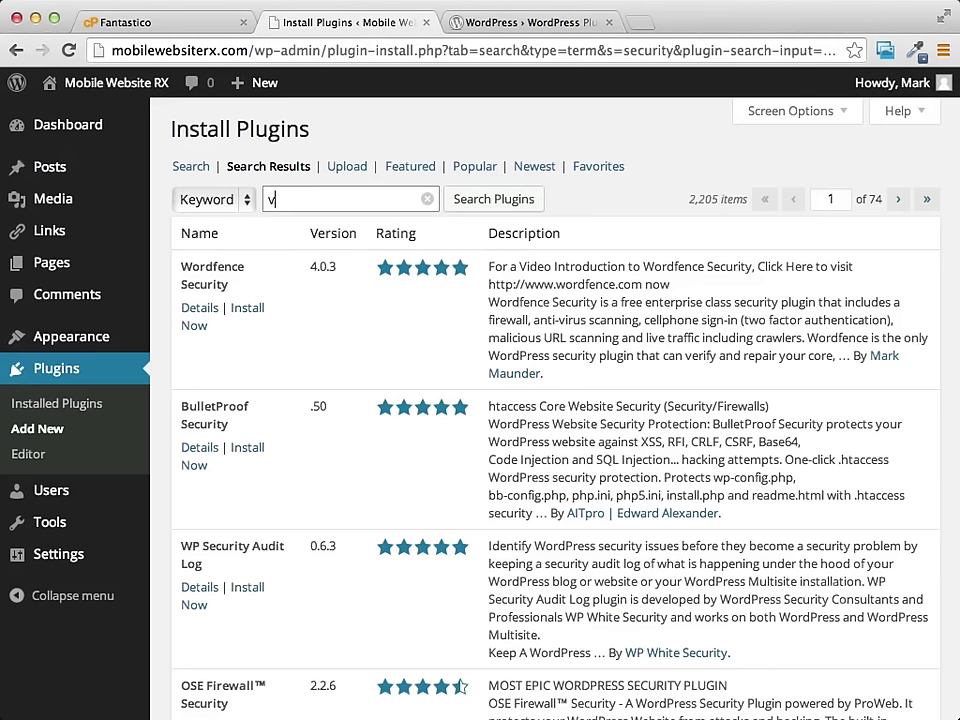
text(ideo)
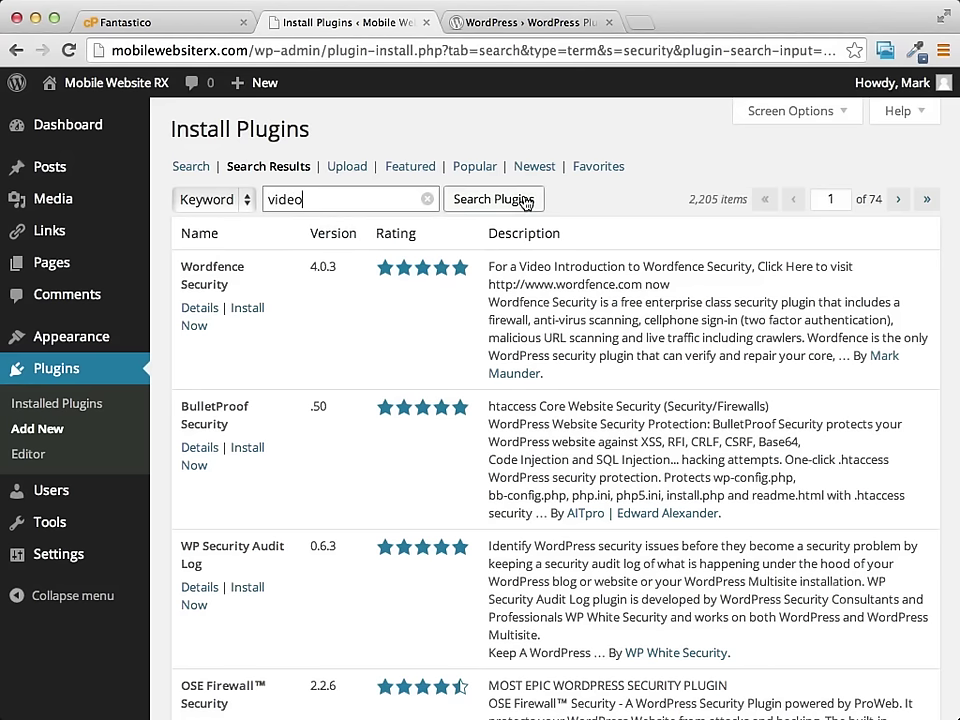
click(525, 201)
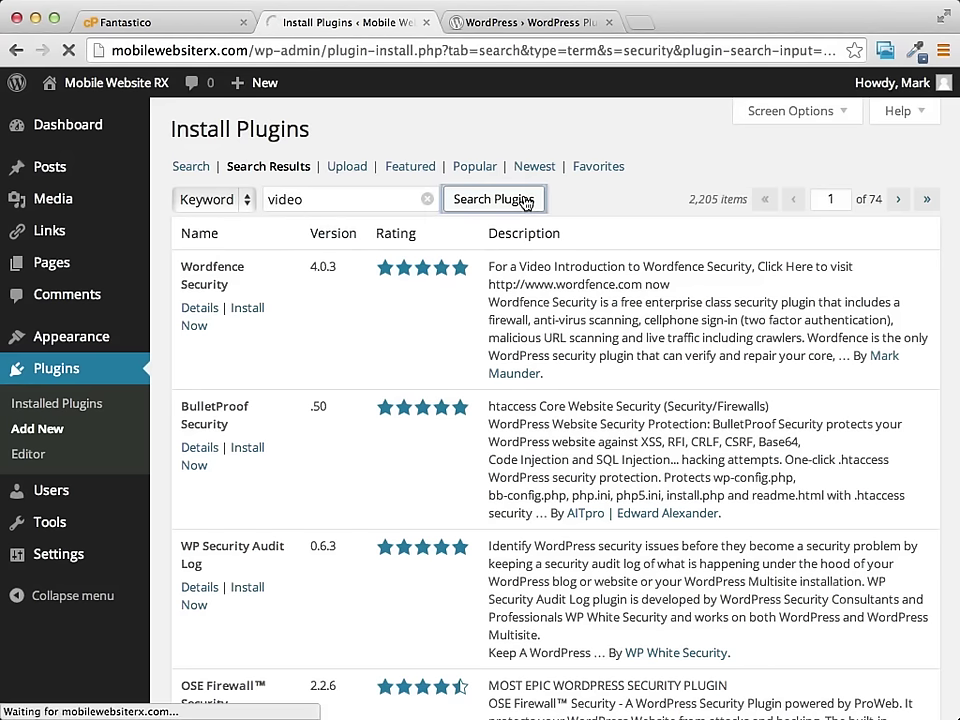
scroll(240, 300, down, 10)
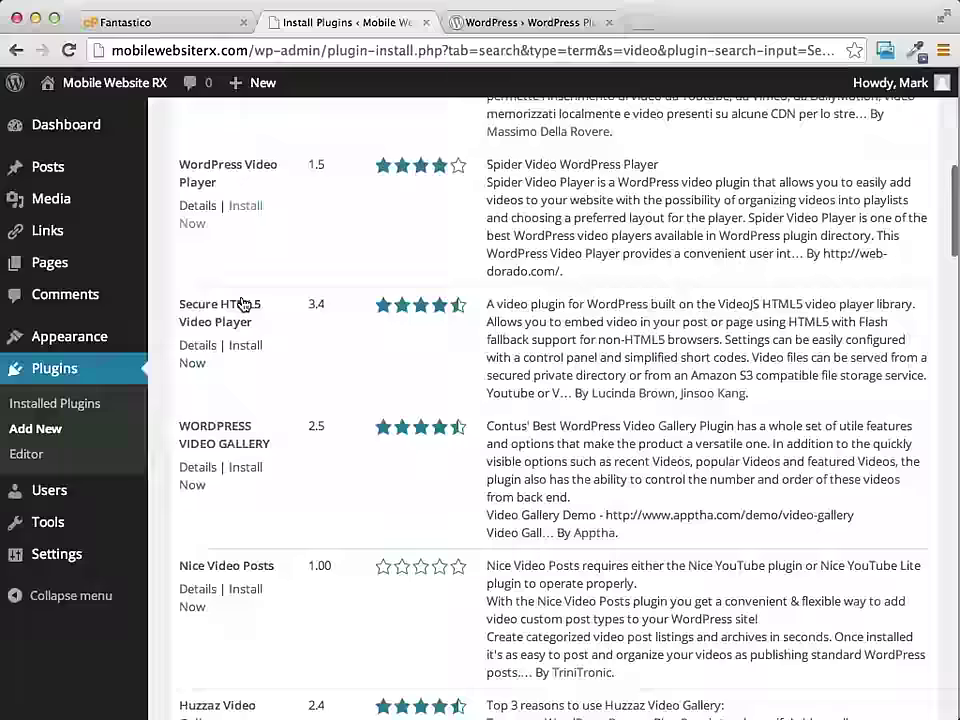
scroll(240, 303, up, 10)
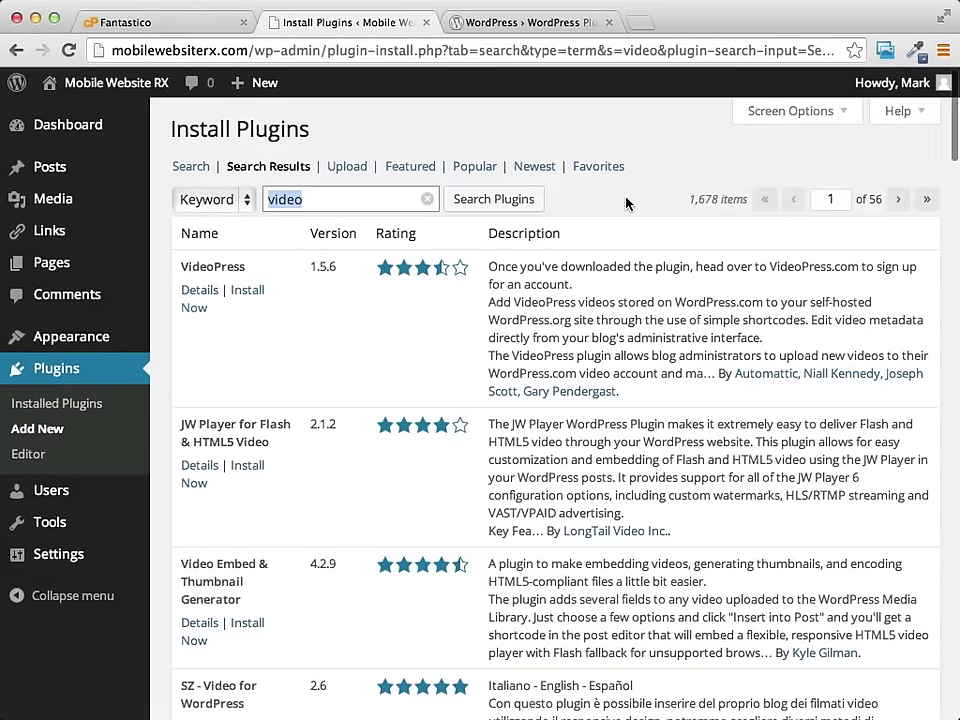